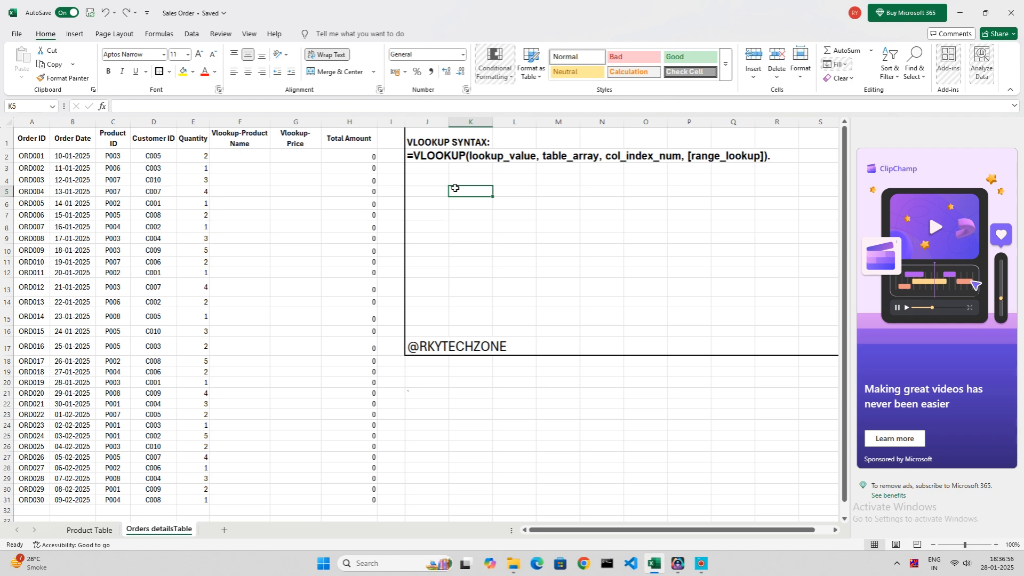
# Examine the VLOOKUP syntax note, the Product Table headers, and the Product ID and price cells of the first order.
pyautogui.click(434, 164)
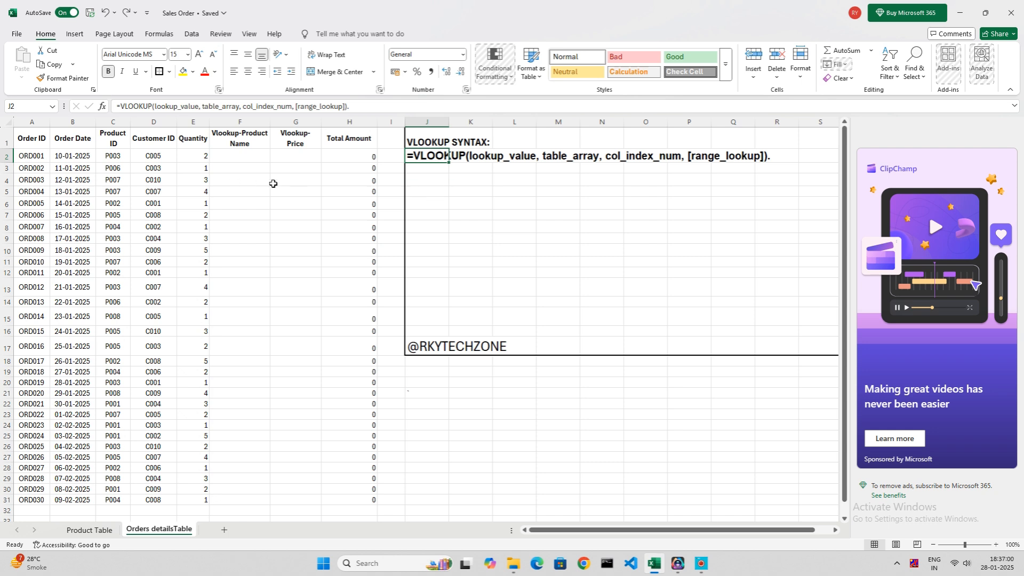
pyautogui.click(430, 202)
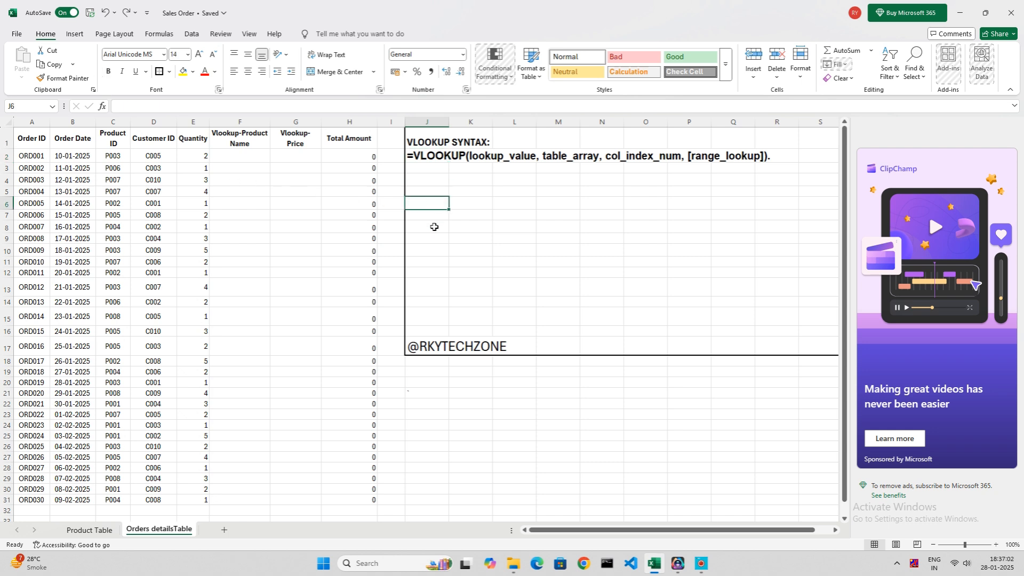
pyautogui.click(86, 530)
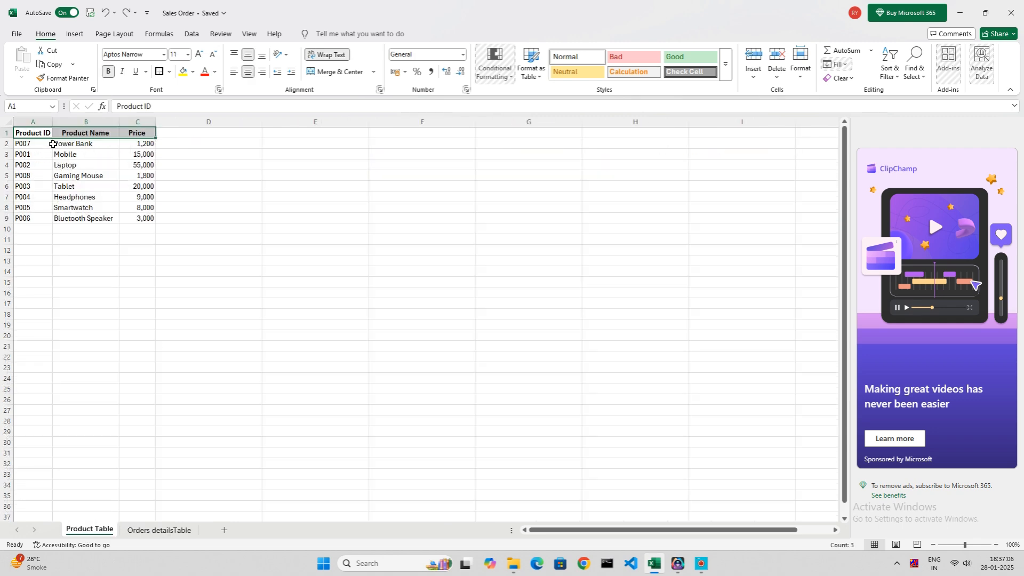
pyautogui.click(102, 137)
pyautogui.click(133, 136)
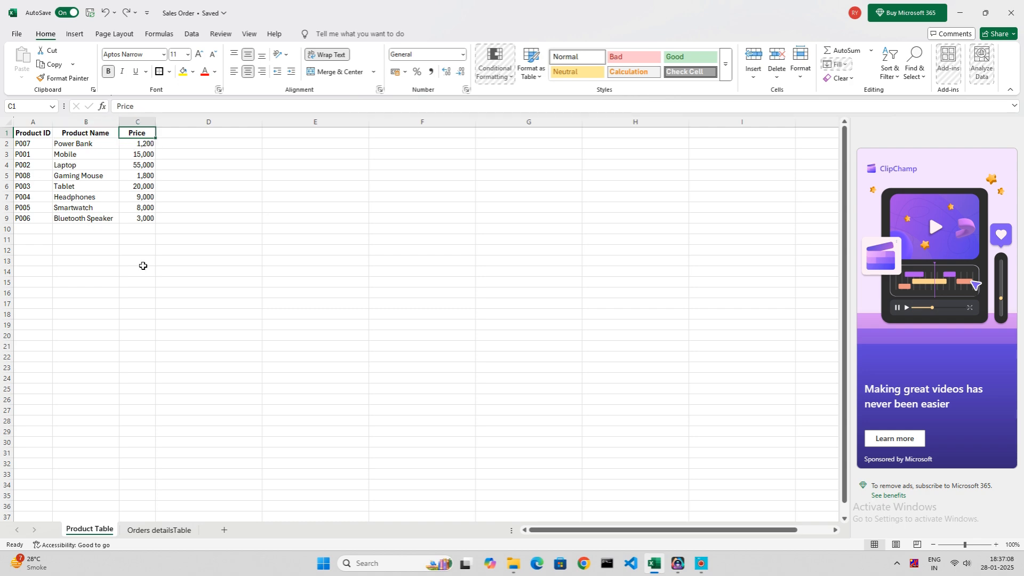
pyautogui.click(154, 532)
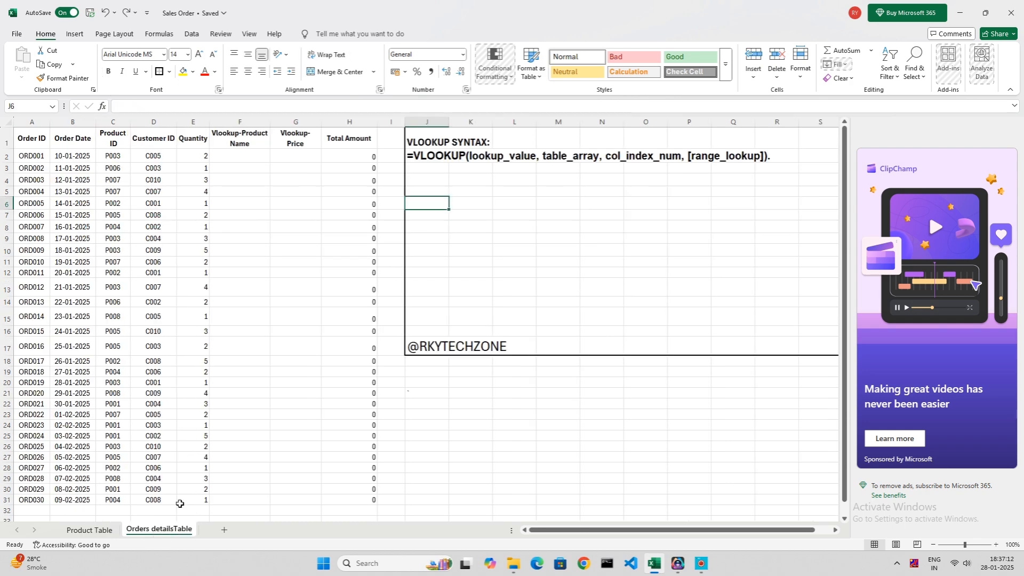
pyautogui.click(252, 243)
pyautogui.click(125, 165)
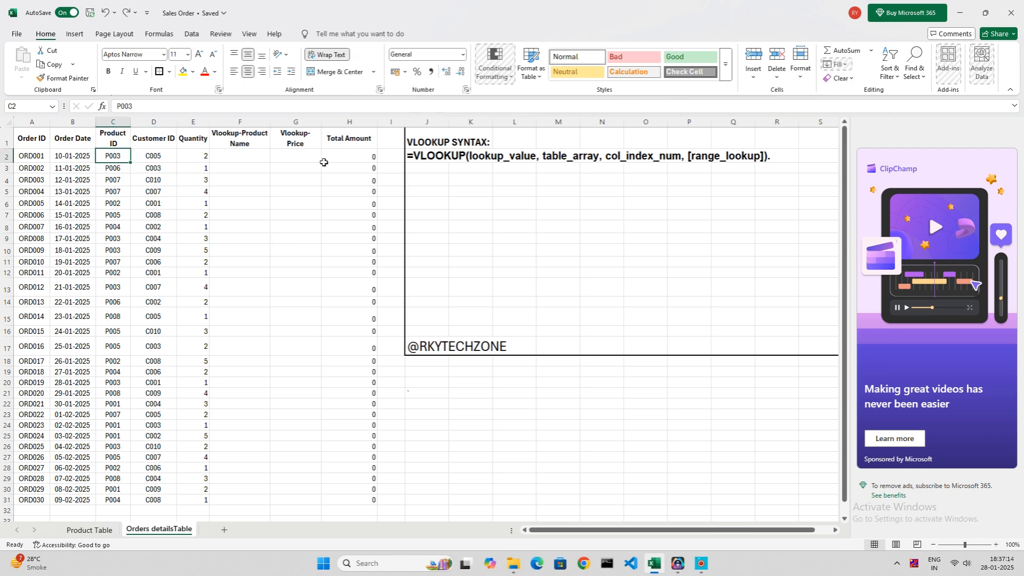
pyautogui.click(306, 161)
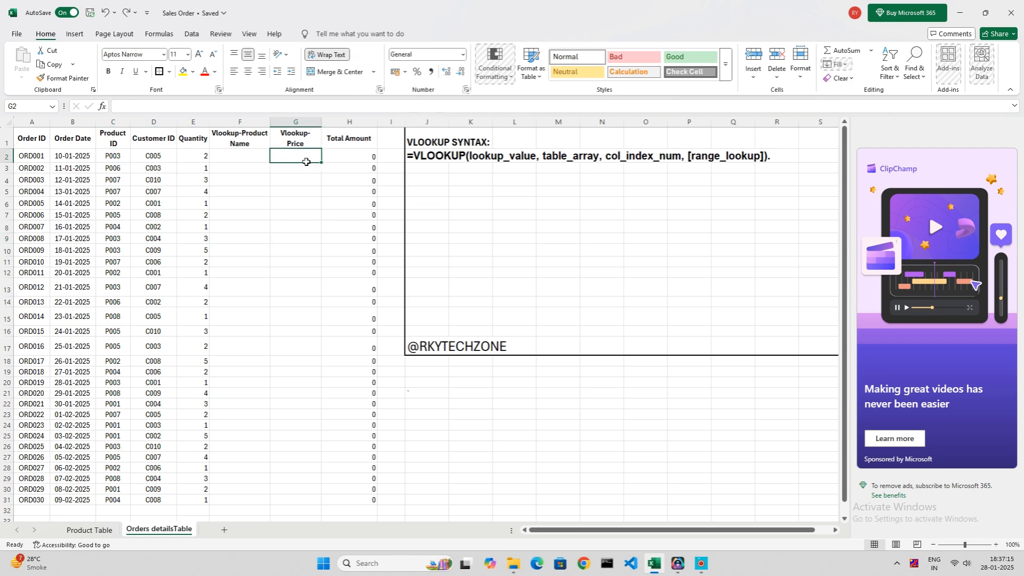
pyautogui.click(128, 157)
pyautogui.click(319, 160)
# Undo the last four edits to restore the VLOOKUP argument explanations below the syntax line.
pyautogui.hotkey('ctrl', 'z')
pyautogui.hotkey('ctrl', 'z')
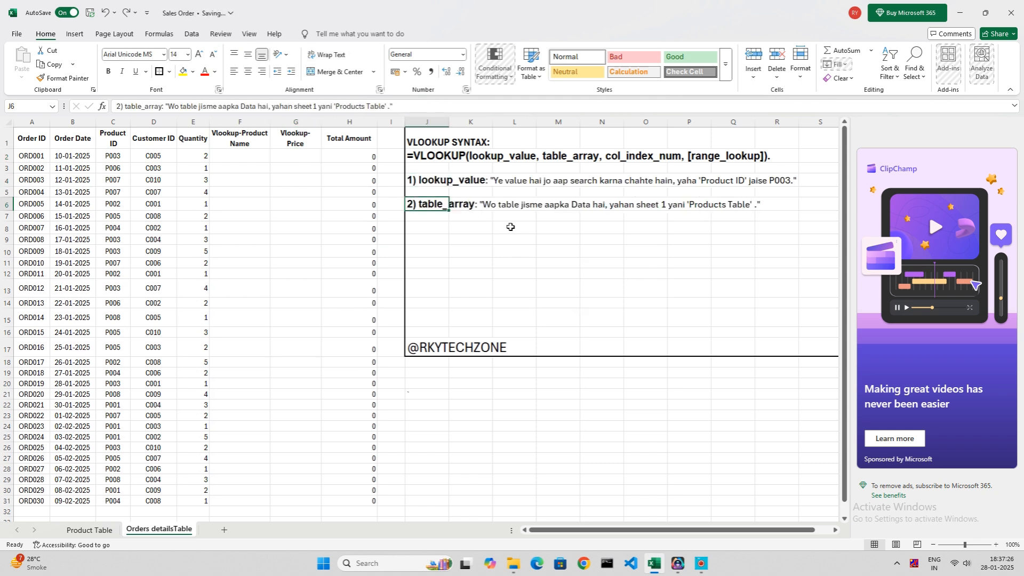
pyautogui.hotkey('ctrl', 'z')
pyautogui.hotkey('ctrl', 'z')
# Start a VLOOKUP formula in G2 of the orders sheet with the Product ID in C2 as the lookup value.
pyautogui.click(300, 164)
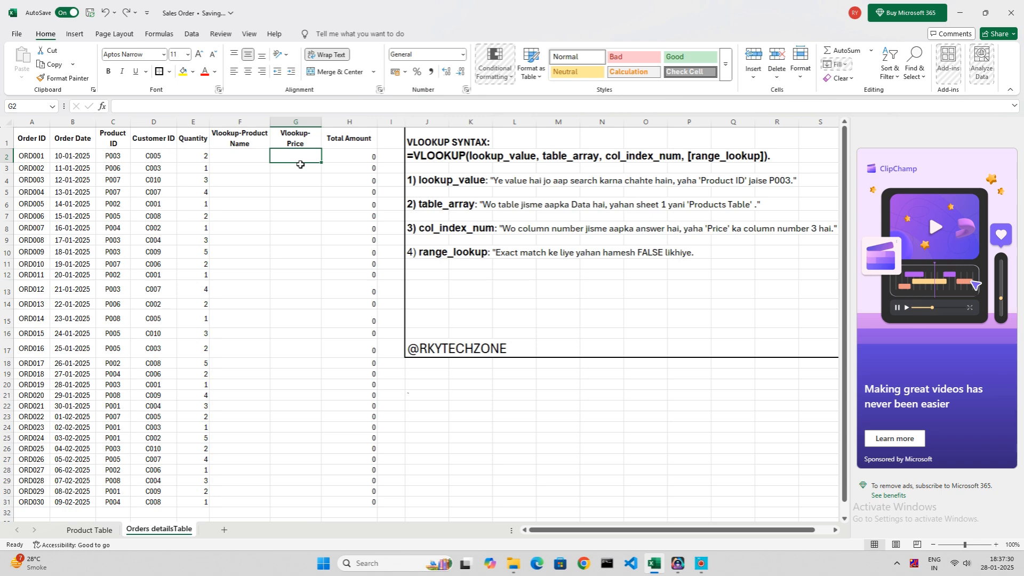
pyautogui.write('=VL')
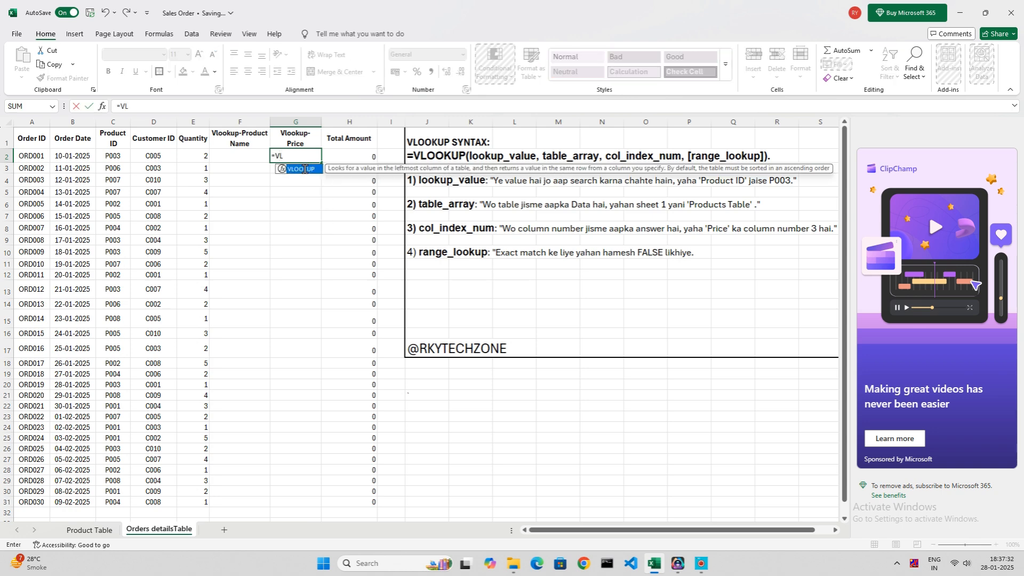
pyautogui.press('Tab')
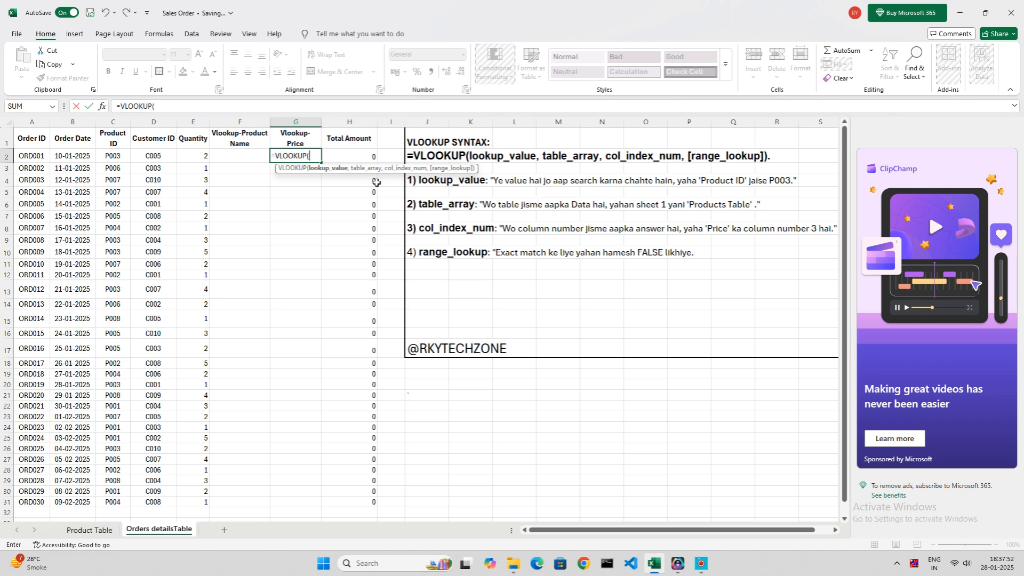
pyautogui.click(121, 160)
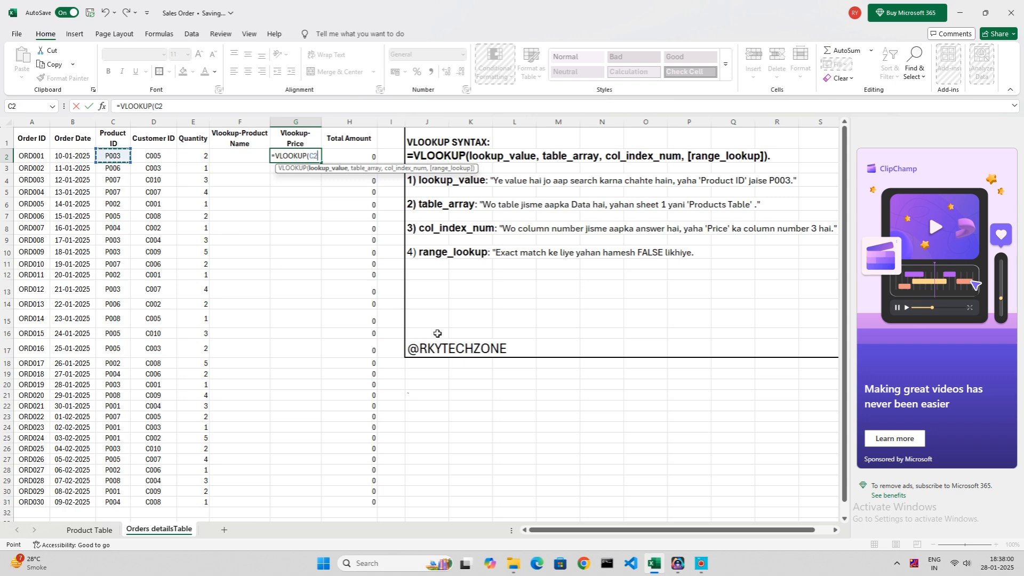
pyautogui.write(',')
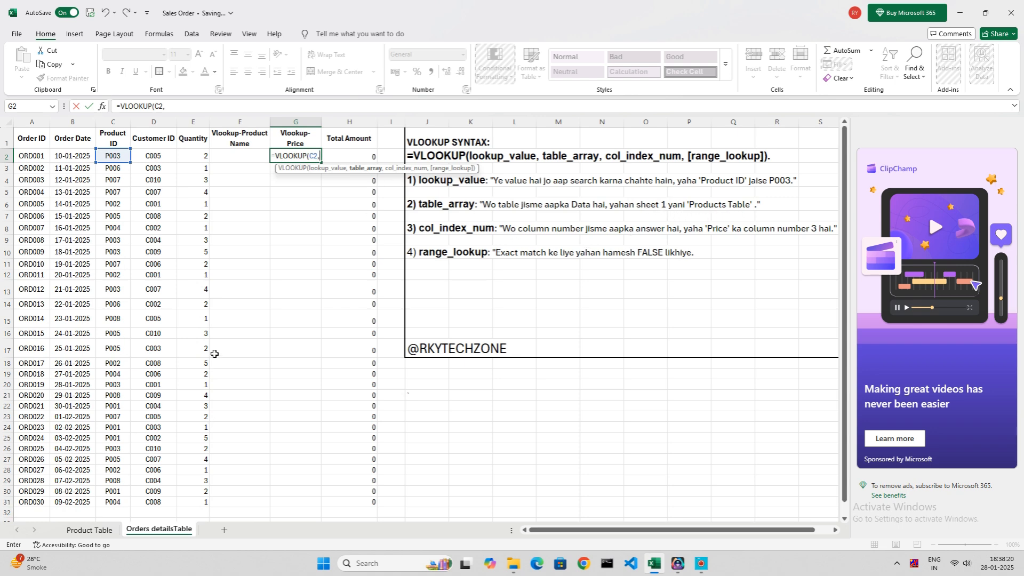
# Use range A1:C9 of the Product Table sheet as the formula's table array.
pyautogui.click(89, 525)
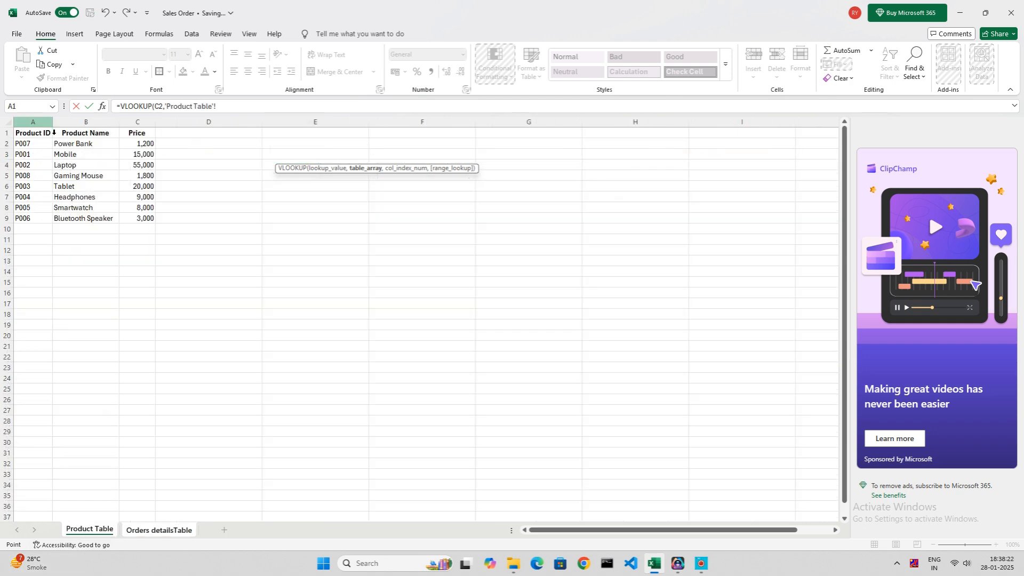
pyautogui.moveTo(24, 134); pyautogui.dragTo(150, 218)
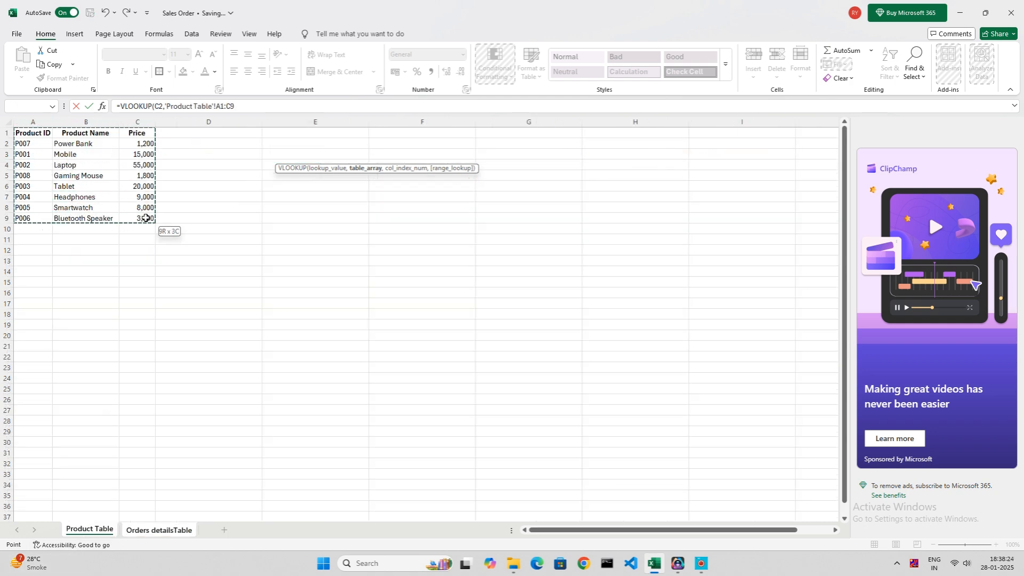
pyautogui.write(',')
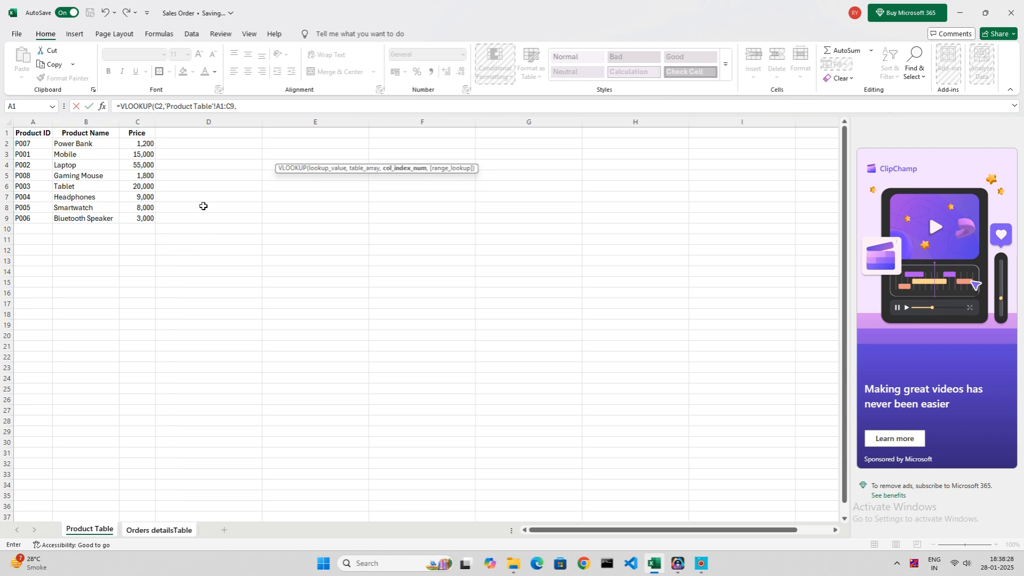
# Lock the formula's references as $C2 for the lookup value and $A$1:$C$9 for the table array.
pyautogui.click(160, 106)
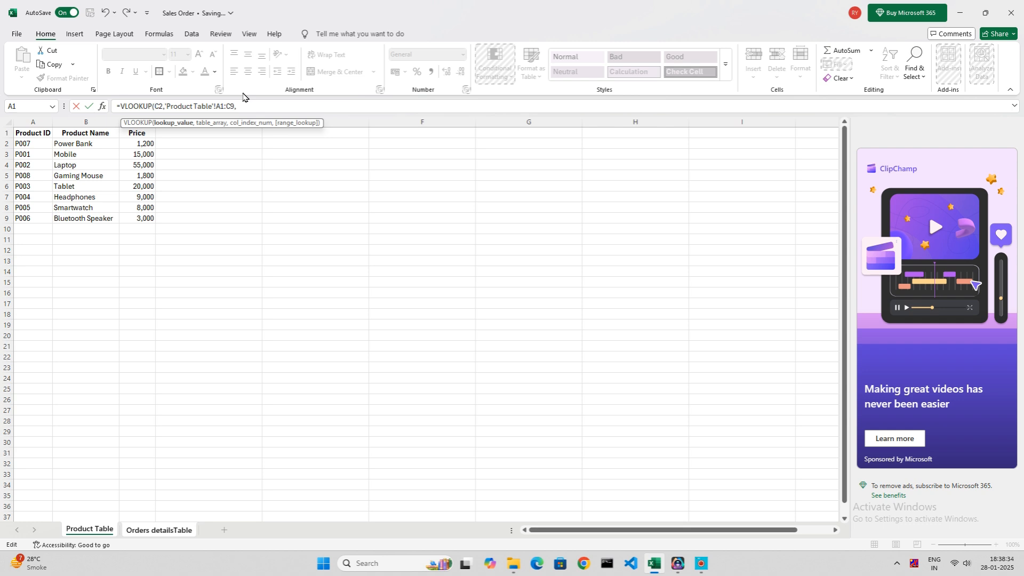
pyautogui.write('$')
pyautogui.press('Right')
pyautogui.press('Right')
pyautogui.press('Right')
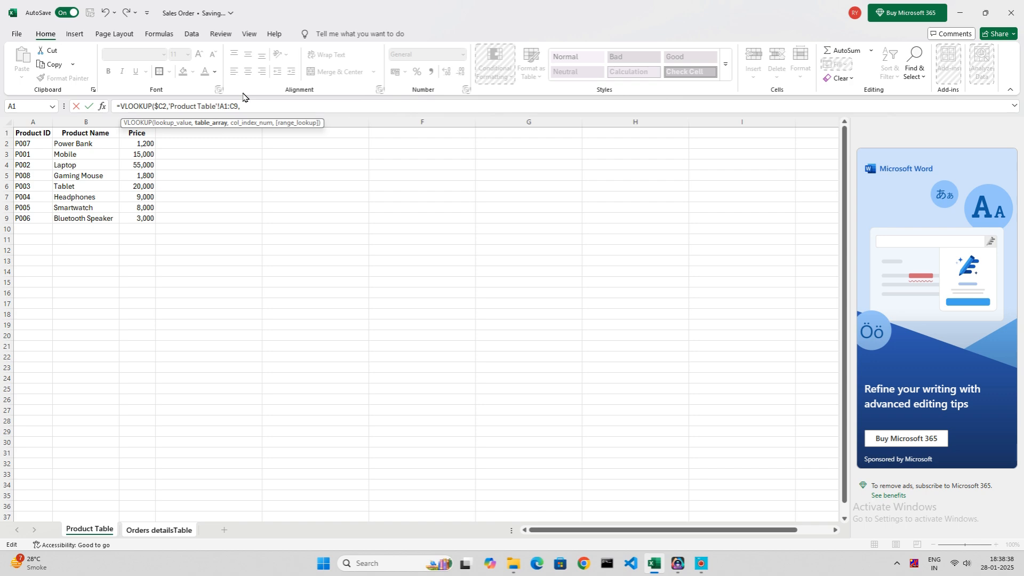
pyautogui.write('$')
pyautogui.press('Right')
pyautogui.write('$')
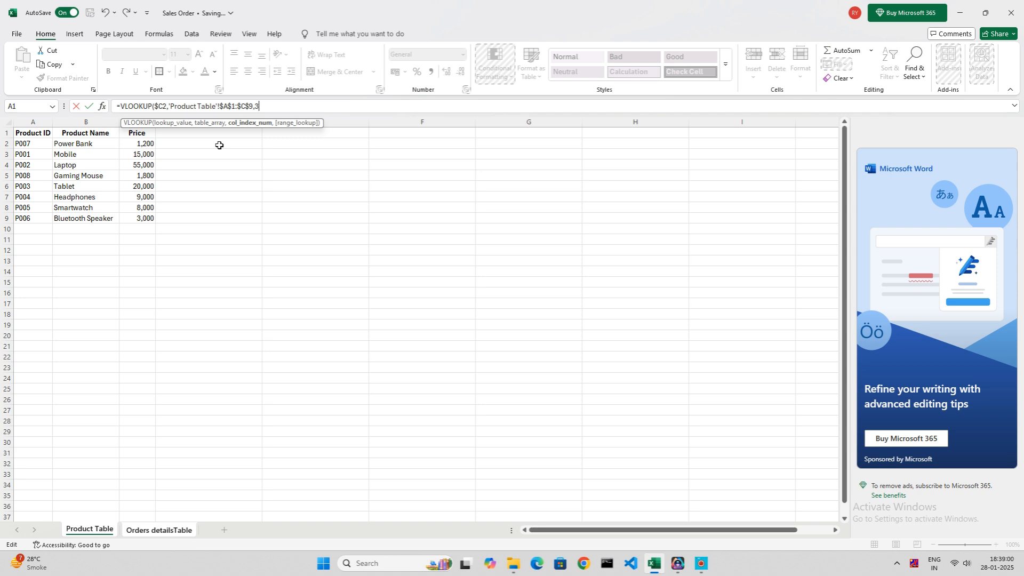
# Complete the price lookup with column index 3 and FALSE for an exact match.
pyautogui.write(',')
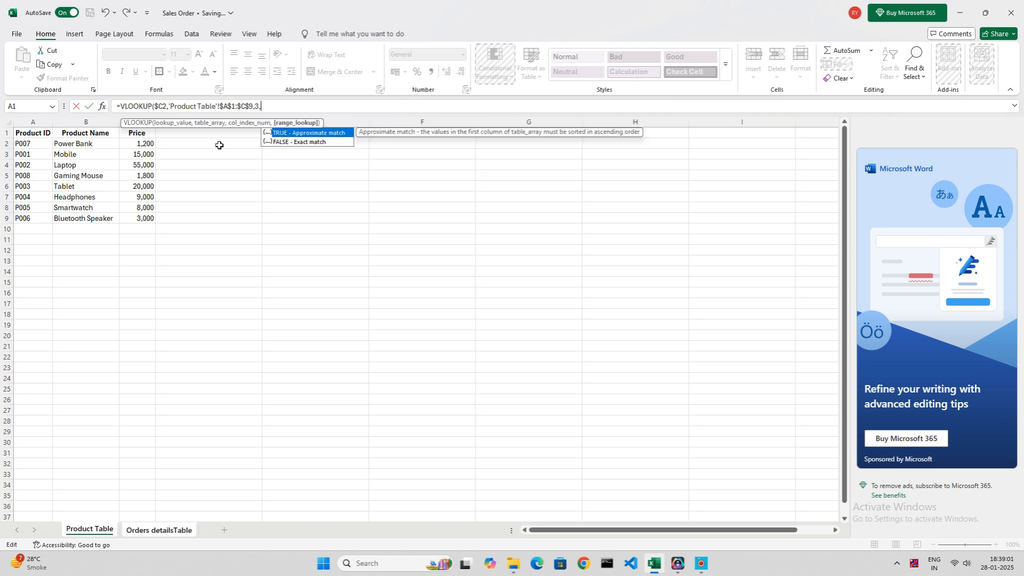
pyautogui.click(301, 142)
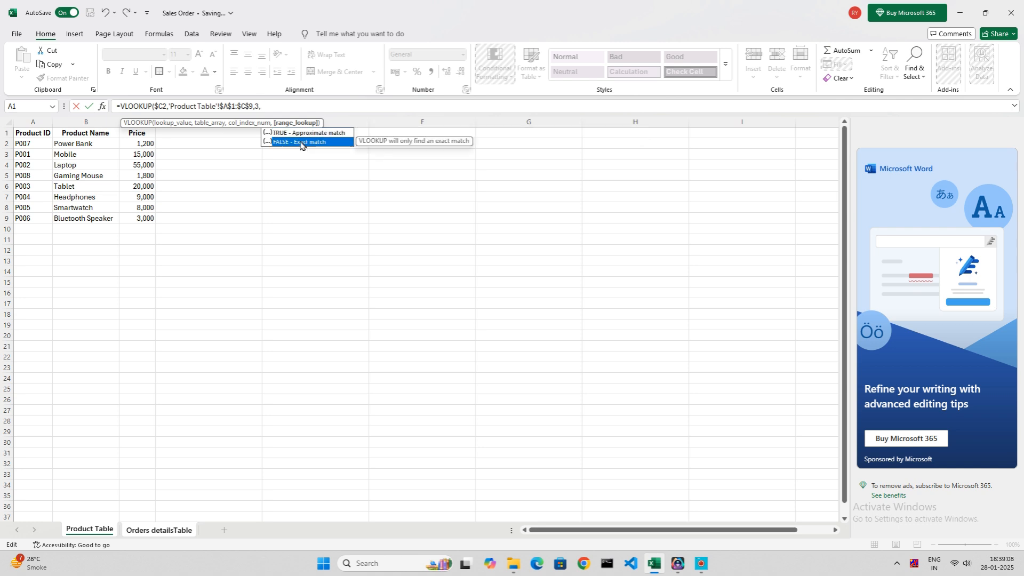
pyautogui.press('Up')
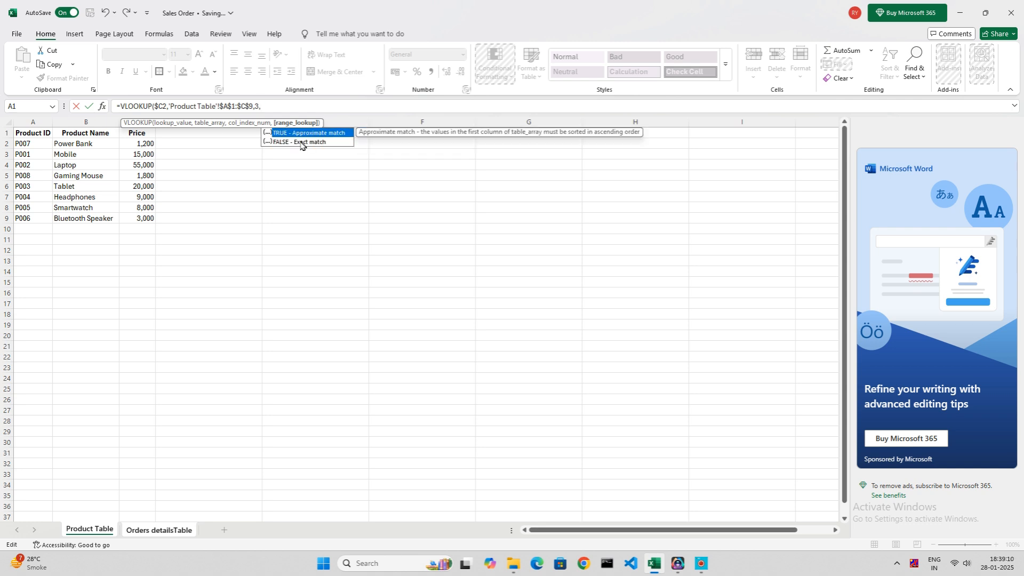
pyautogui.click(302, 142)
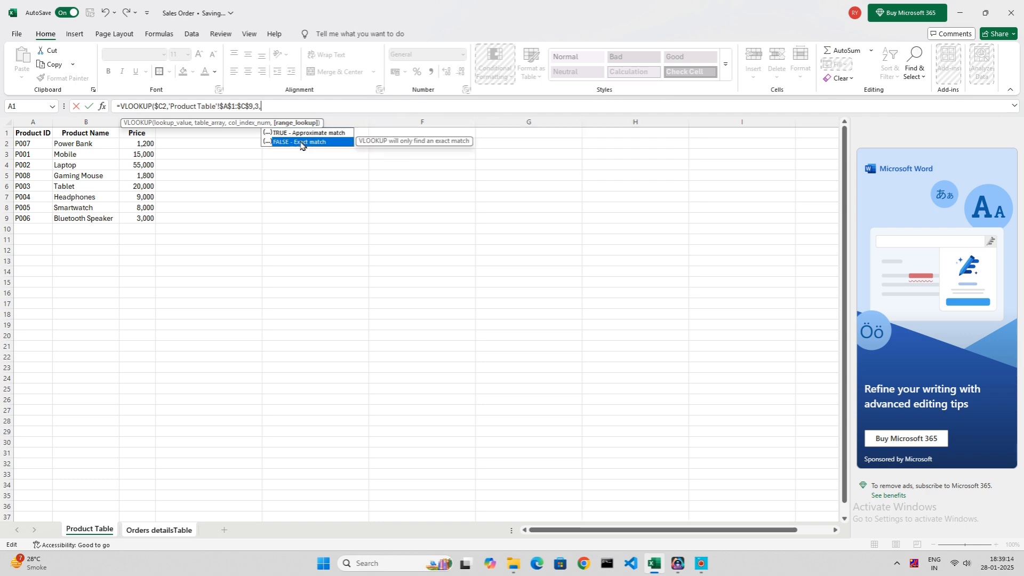
pyautogui.doubleClick(302, 143)
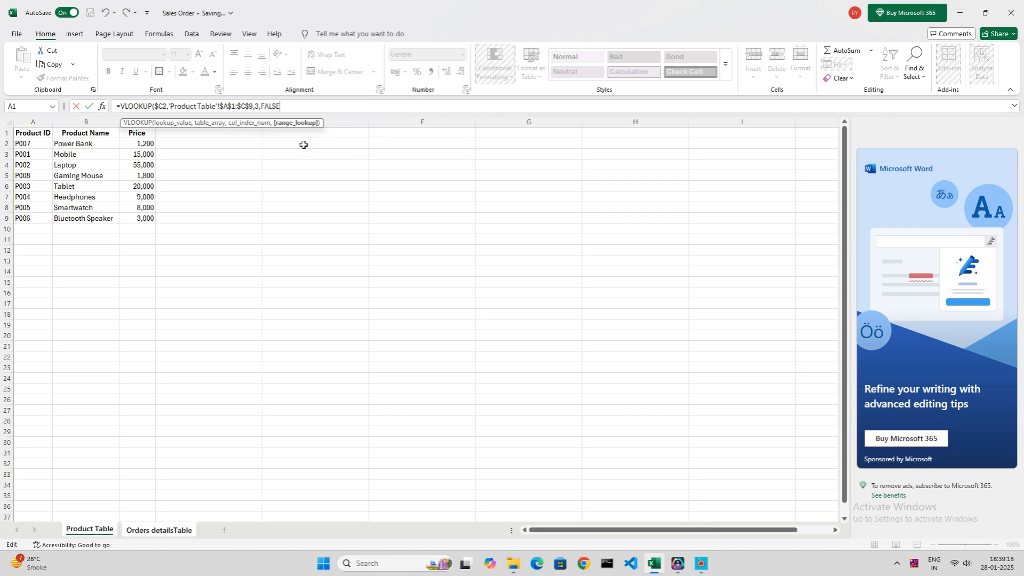
pyautogui.press('Return')
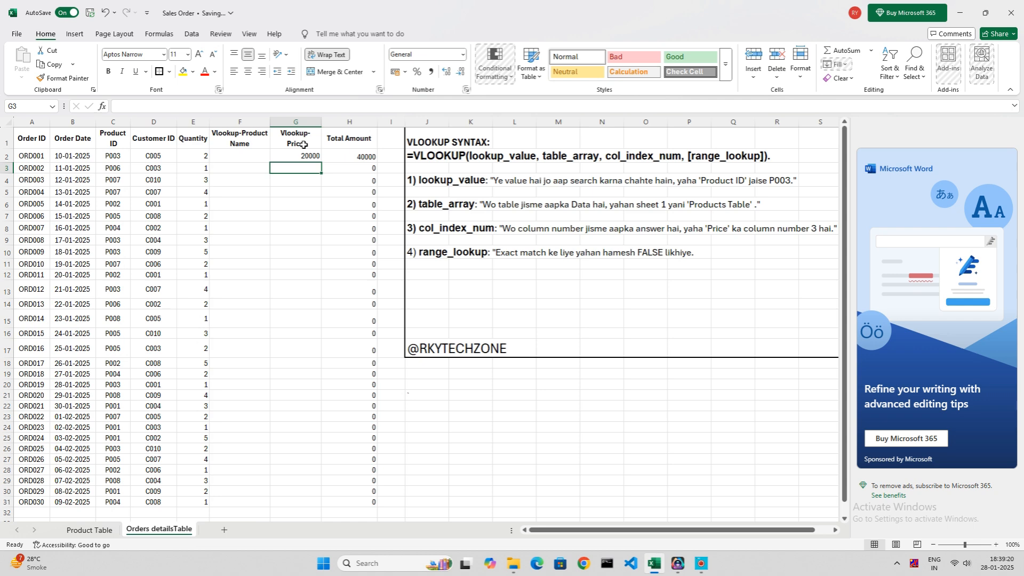
# Change the price of the Tablet (P003) in the Product Table to 7777 and return to the orders sheet.
pyautogui.press('Up')
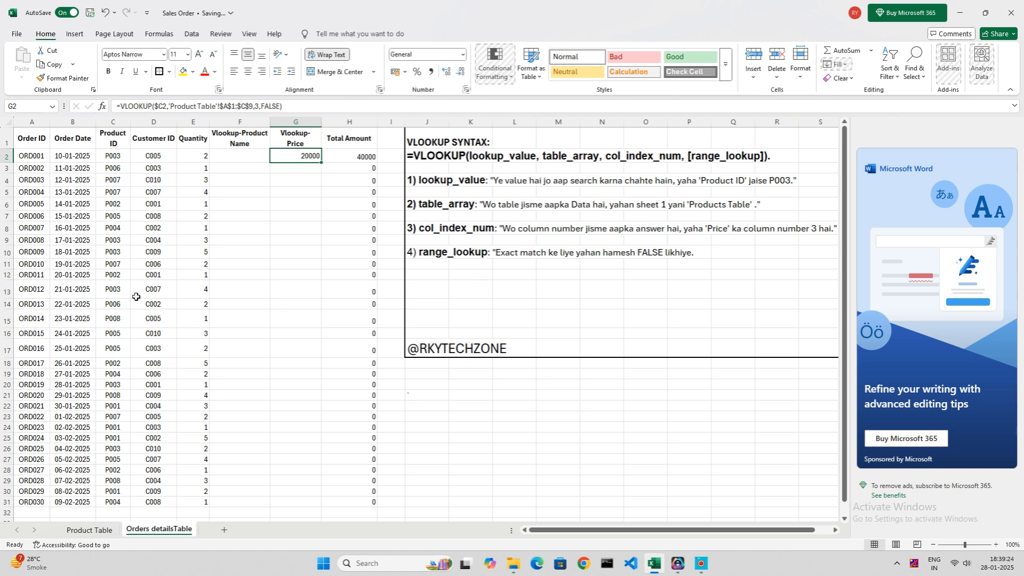
pyautogui.click(89, 530)
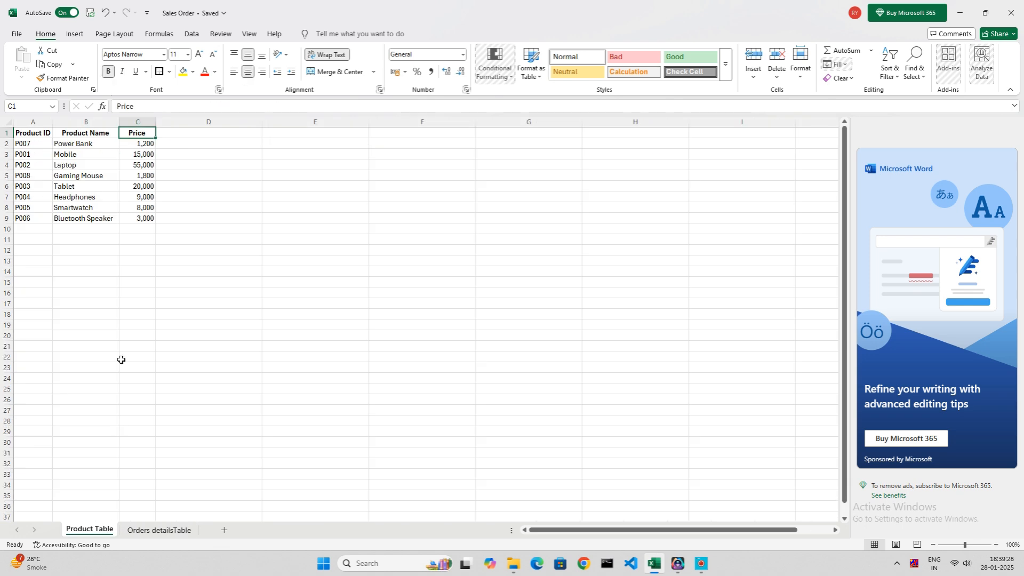
pyautogui.click(147, 188)
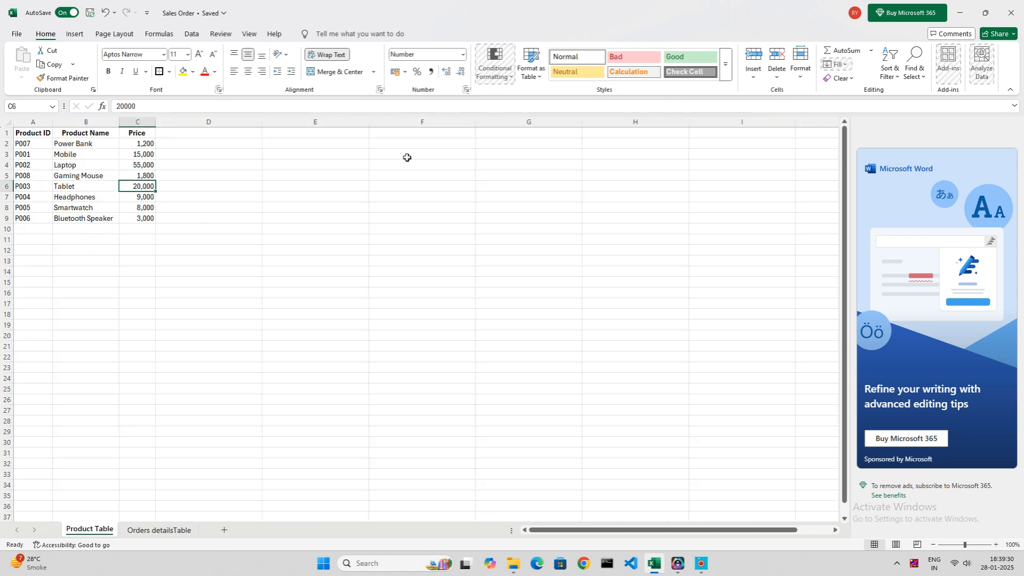
pyautogui.write('7777')
pyautogui.press('Return')
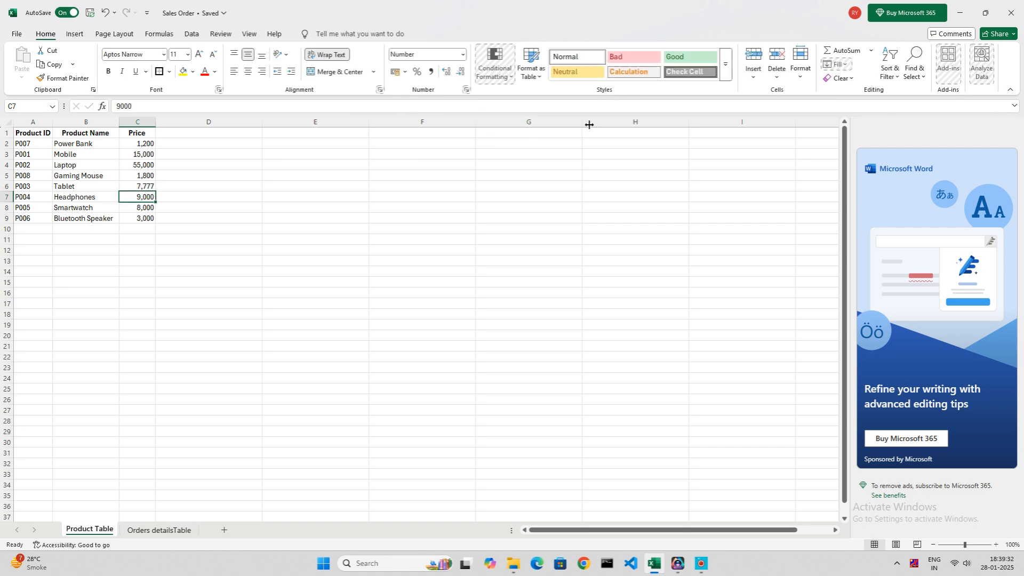
pyautogui.click(159, 529)
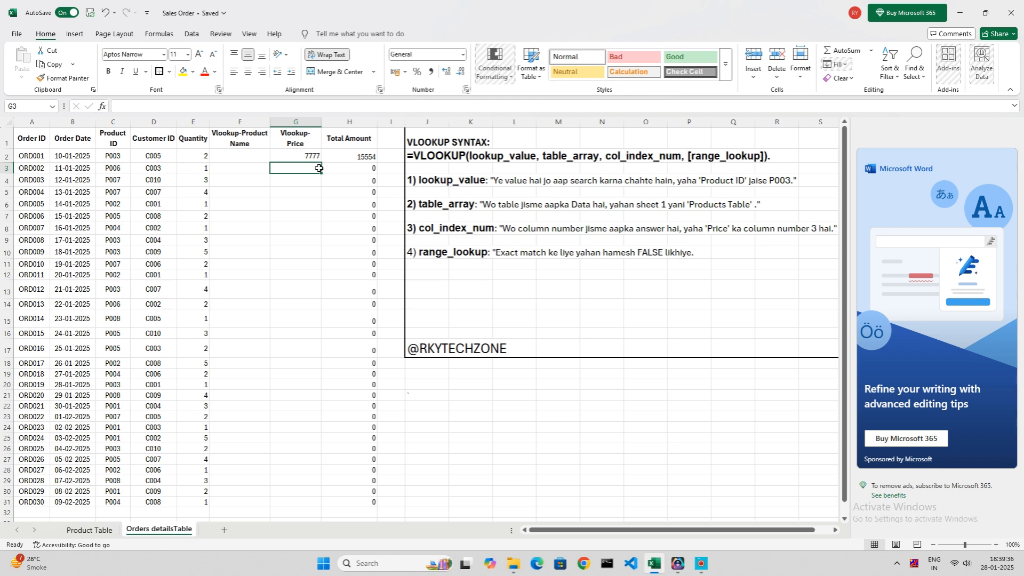
# Copy the price lookup formula from G2 down the Vlookup-Price column through row 31.
pyautogui.hotkey('ctrl', 'c')
pyautogui.hotkey('shift', 'Down')
pyautogui.hotkey('shift', 'Down')
pyautogui.hotkey('shift', 'Down')
pyautogui.hotkey('shift', 'Down')
pyautogui.hotkey('shift', 'Down')
pyautogui.hotkey('shift', 'Down')
pyautogui.hotkey('shift', 'Down')
pyautogui.hotkey('shift', 'Down')
pyautogui.hotkey('shift', 'Down')
pyautogui.hotkey('shift', 'Down')
pyautogui.hotkey('shift', 'Down')
pyautogui.hotkey('shift', 'Down')
pyautogui.hotkey('shift', 'Down')
pyautogui.hotkey('shift', 'Down')
pyautogui.hotkey('shift', 'Down')
pyautogui.hotkey('shift', 'Down')
pyautogui.hotkey('shift', 'Down')
pyautogui.hotkey('shift', 'Down')
pyautogui.hotkey('shift', 'Down')
pyautogui.hotkey('shift', 'Down')
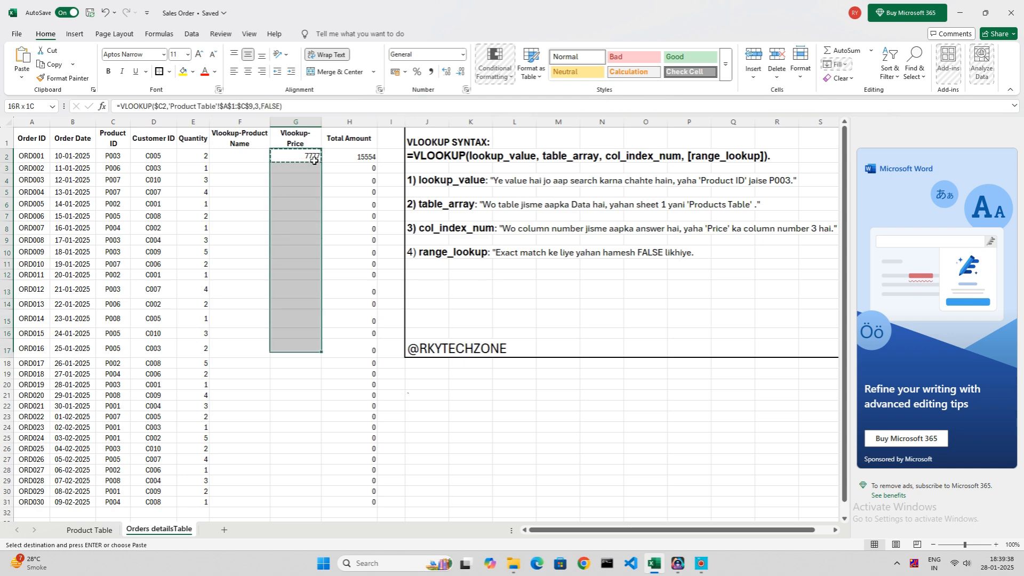
pyautogui.hotkey('shift', 'Down')
pyautogui.hotkey('shift', 'Down')
pyautogui.hotkey('shift', 'Down')
pyautogui.press('Return')
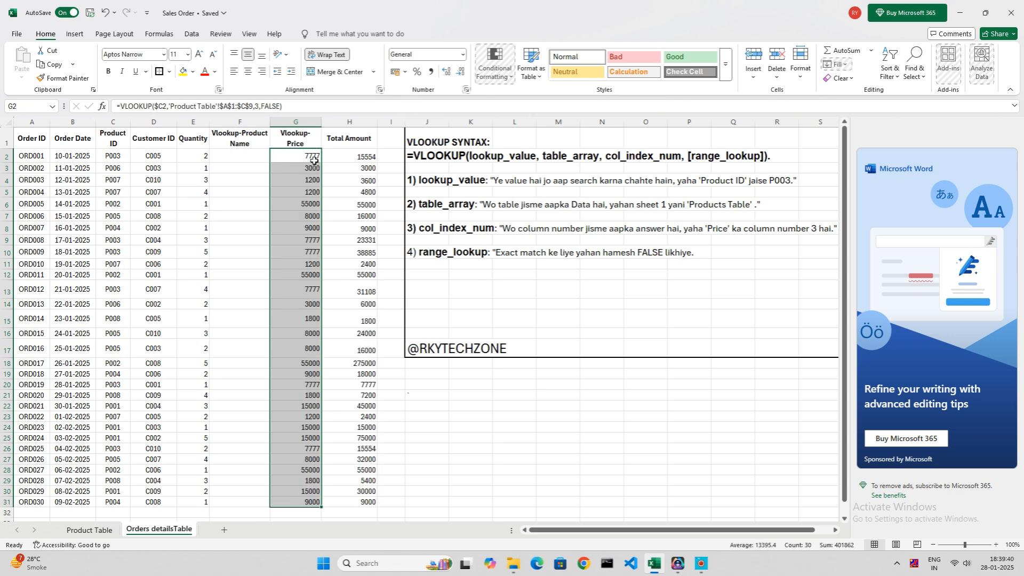
# Copy the VLOOKUP formula from G2 into F2 of the Vlookup-Product Name column.
pyautogui.click(314, 160)
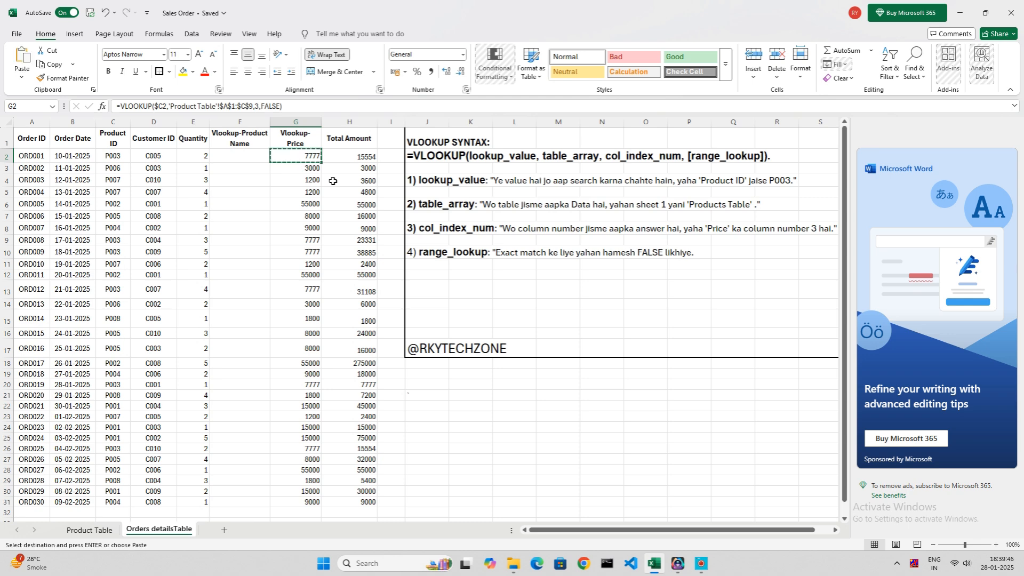
pyautogui.press('Left')
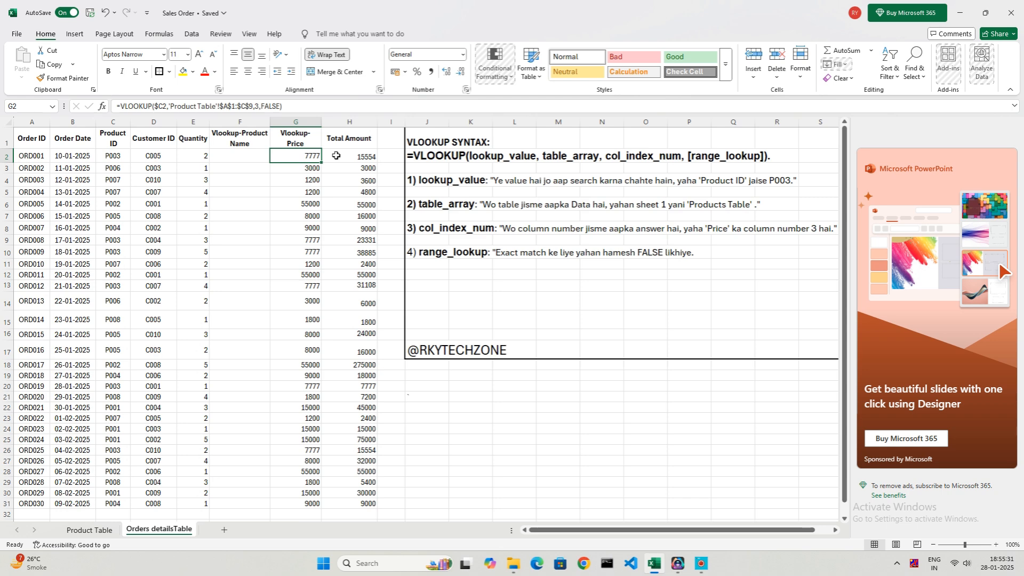
pyautogui.press('Left')
pyautogui.press('Right')
pyautogui.hotkey('ctrl', 'c')
pyautogui.press('Left')
pyautogui.press('Return')
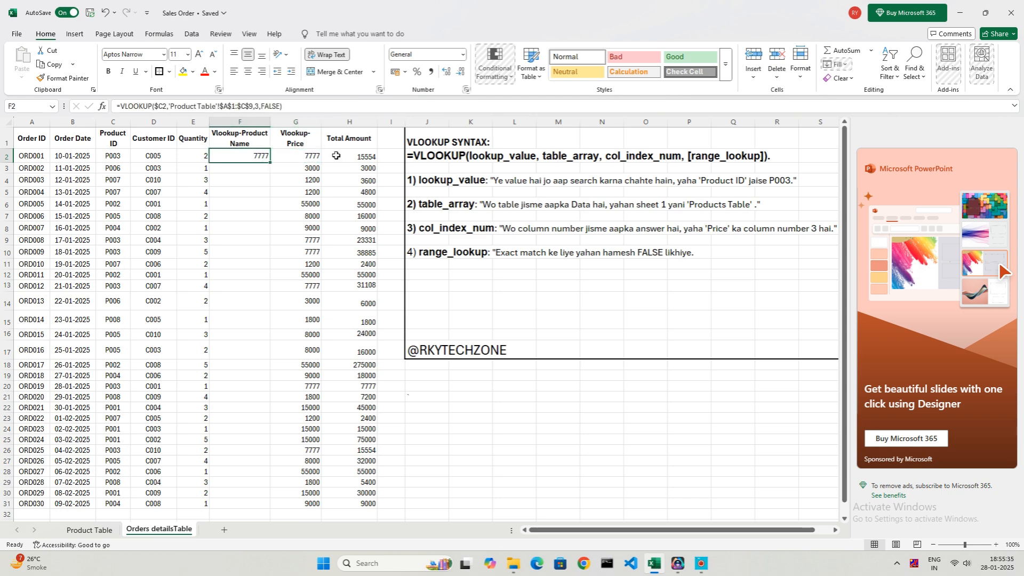
# Set the column index of the VLOOKUP in F2 to 2, matching the Product Name column of the Product Table.
pyautogui.press('F2')
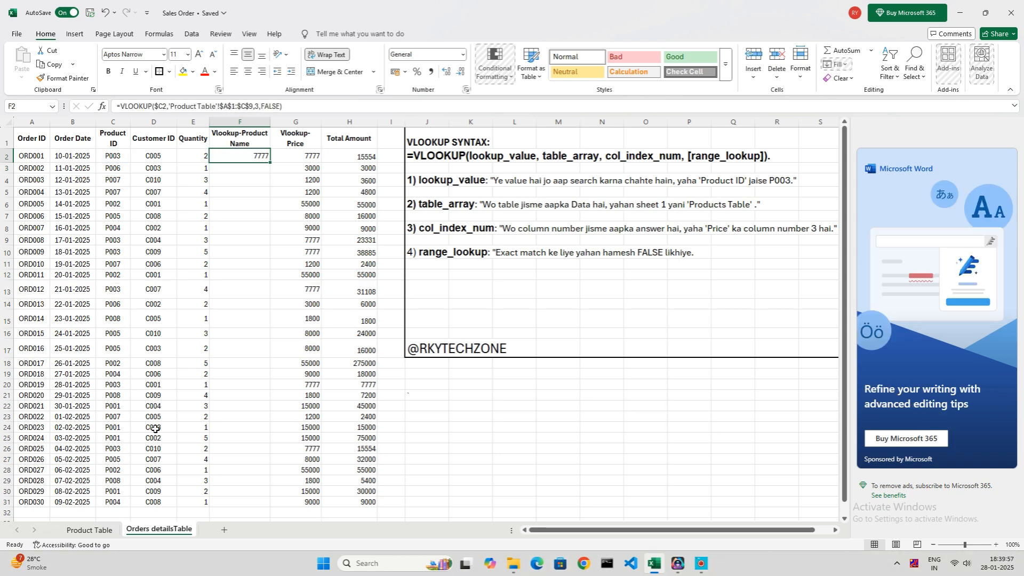
pyautogui.click(89, 530)
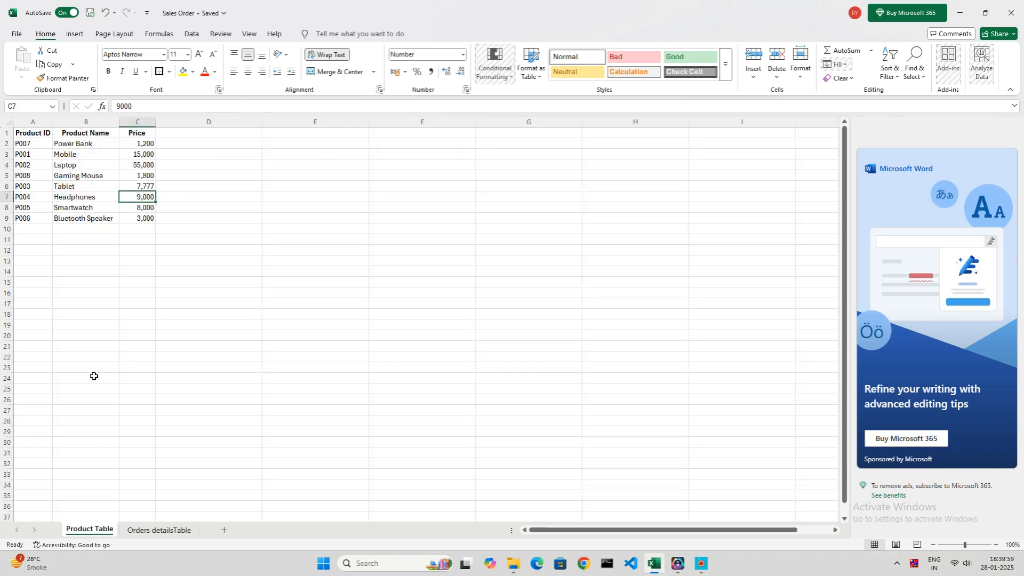
pyautogui.click(65, 143)
pyautogui.click(65, 175)
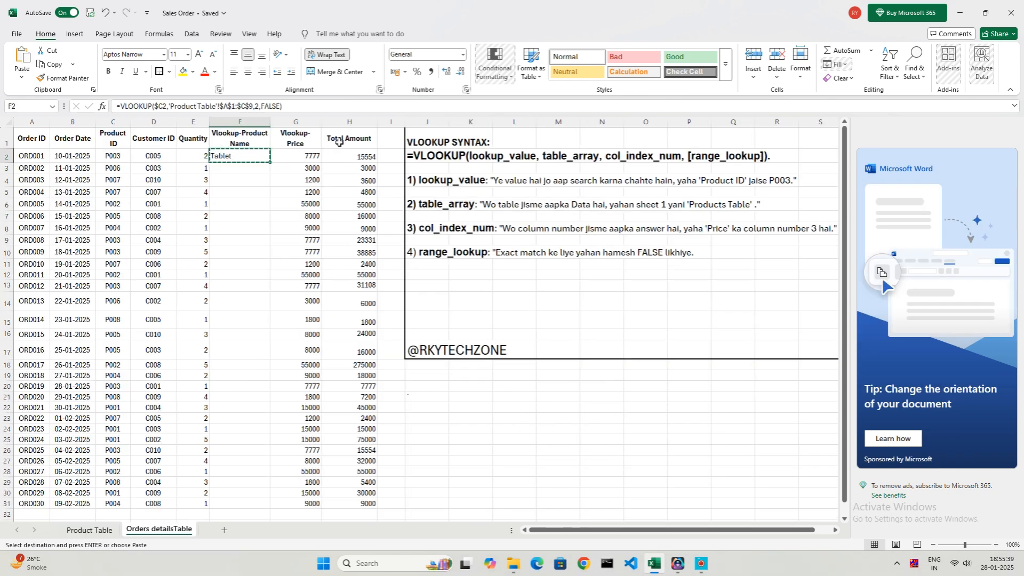
# Copy the product name lookup from F2 down the Vlookup-Product Name column through row 31 and go back to its top rows.
pyautogui.moveTo(240, 155); pyautogui.dragTo(339, 142)
pyautogui.hotkey('shift', 'Up')
pyautogui.hotkey('shift', 'Up')
pyautogui.hotkey('shift', 'Up')
pyautogui.hotkey('shift', 'Up')
pyautogui.hotkey('shift', 'Down')
pyautogui.press('Return')
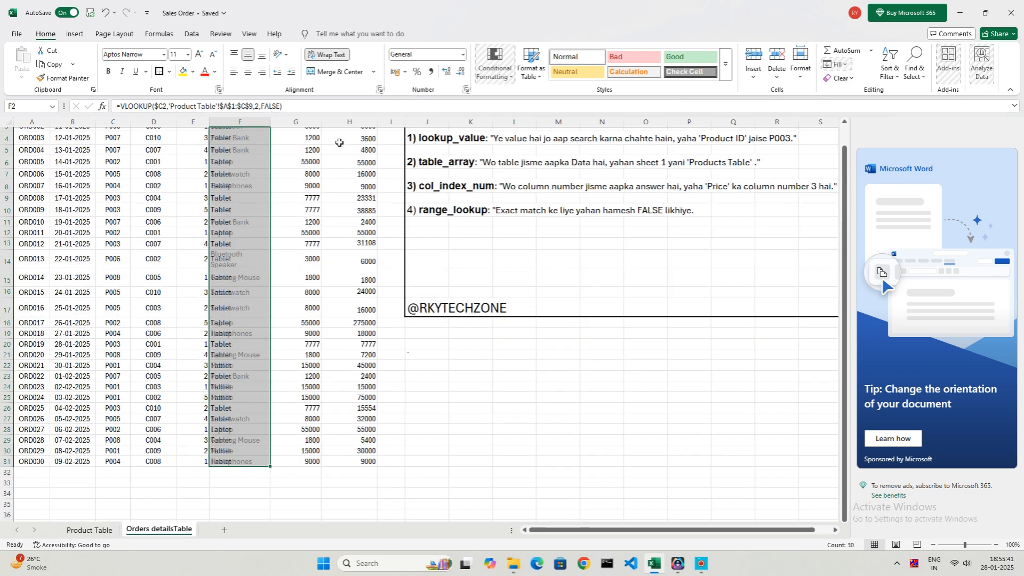
pyautogui.hotkey('ctrl', 'Up')
pyautogui.press('Down')
pyautogui.press('Down')
pyautogui.press('Down')
pyautogui.press('Down')
pyautogui.press('Down')
pyautogui.press('Down')
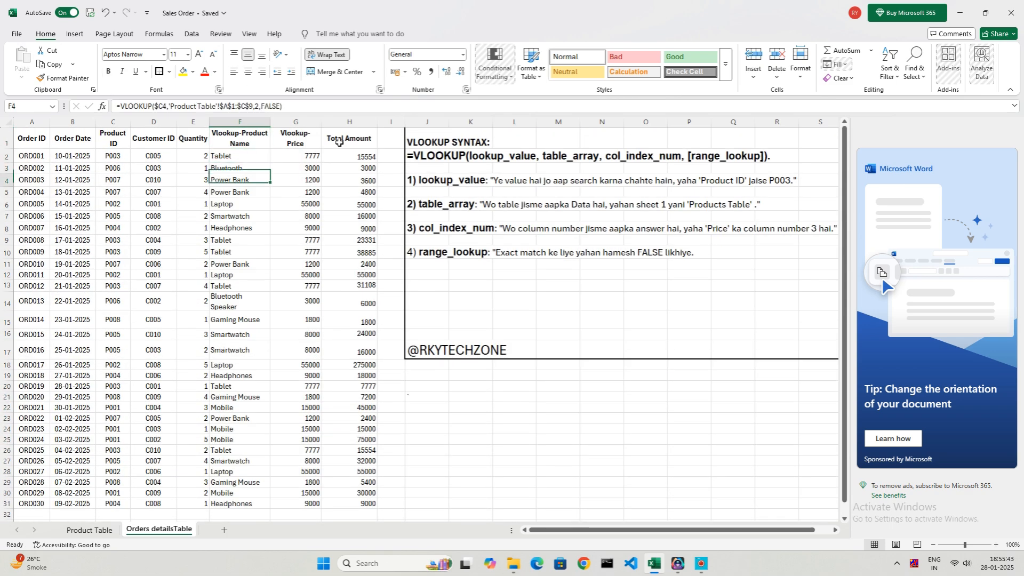